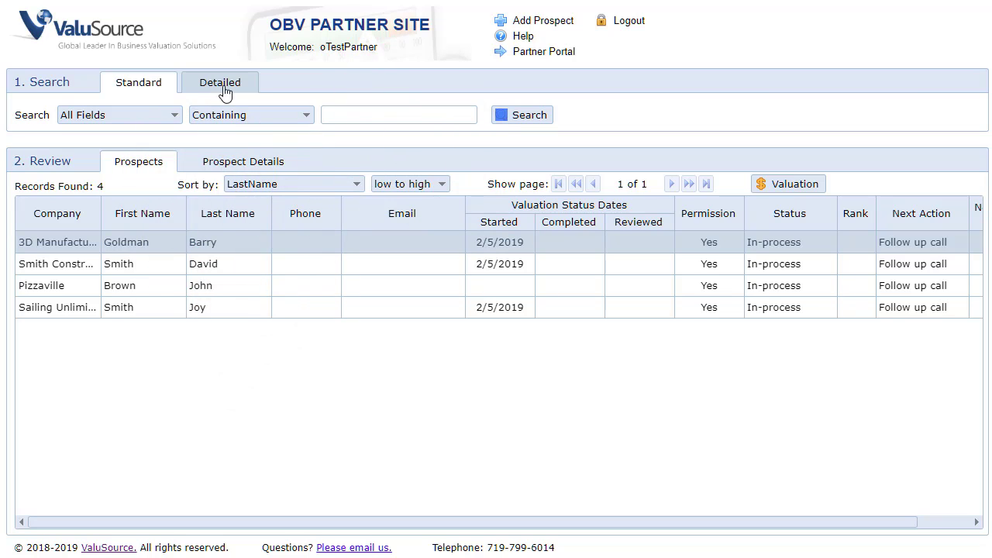
Check the search field and match options, and search all prospect fields for records containing a prospect's name
click(134, 121)
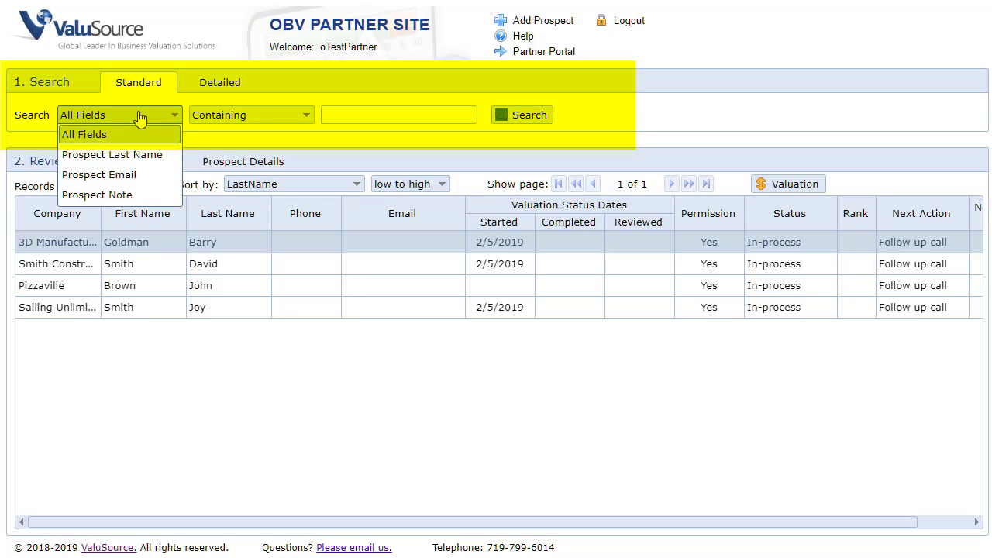
click(140, 115)
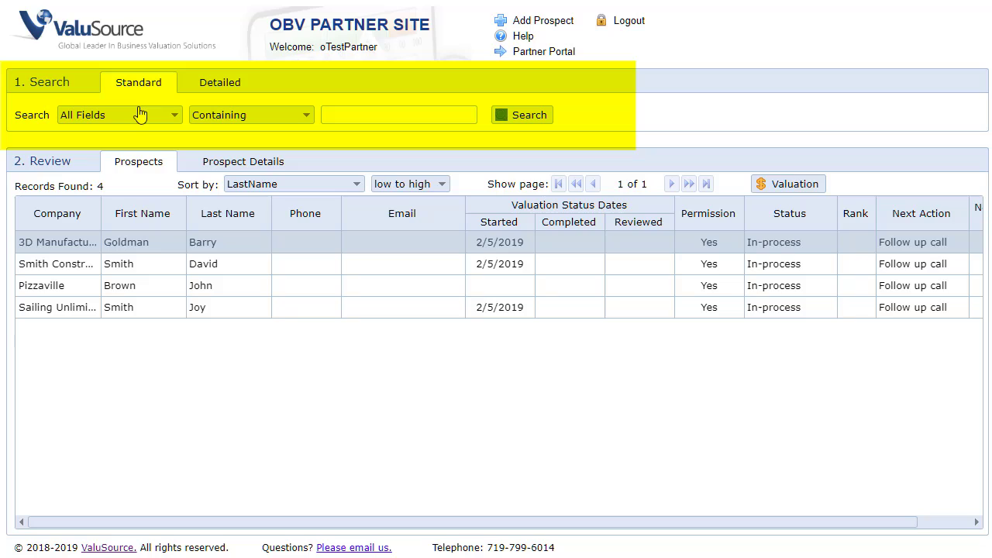
click(257, 118)
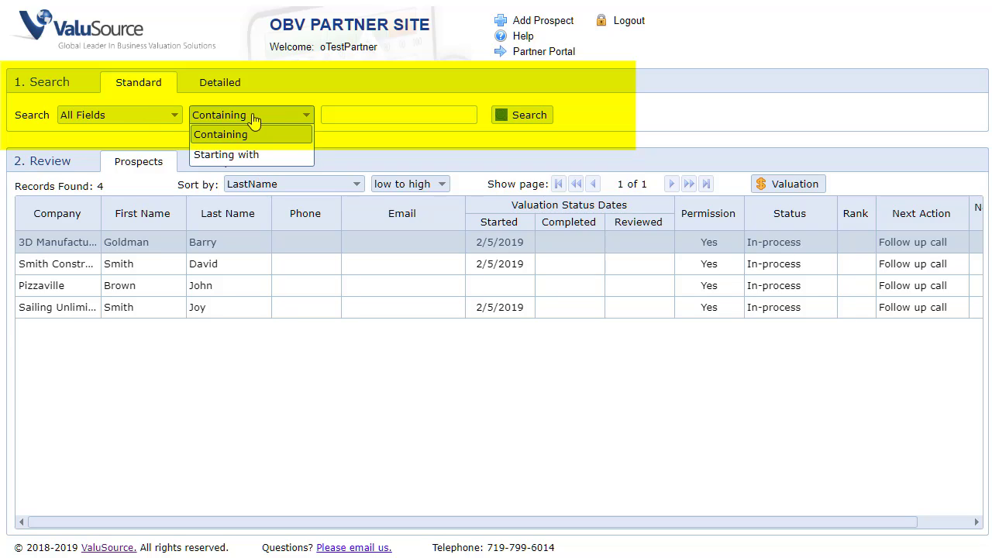
click(255, 120)
click(337, 121)
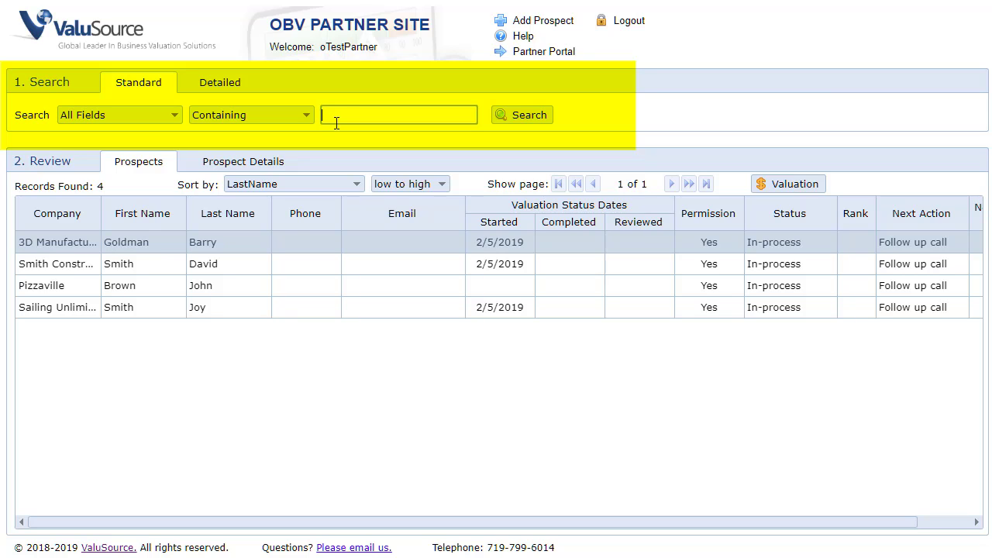
text(david)
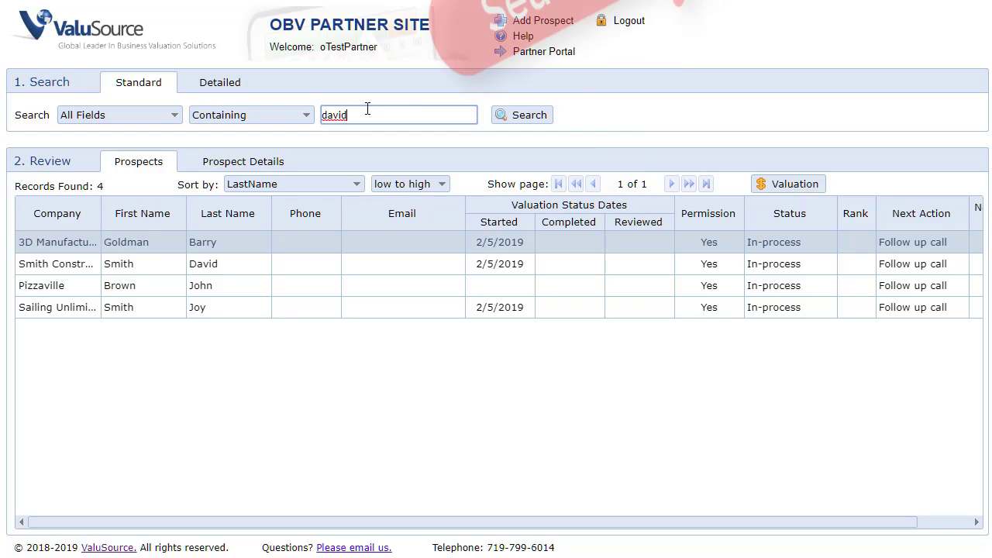
click(525, 120)
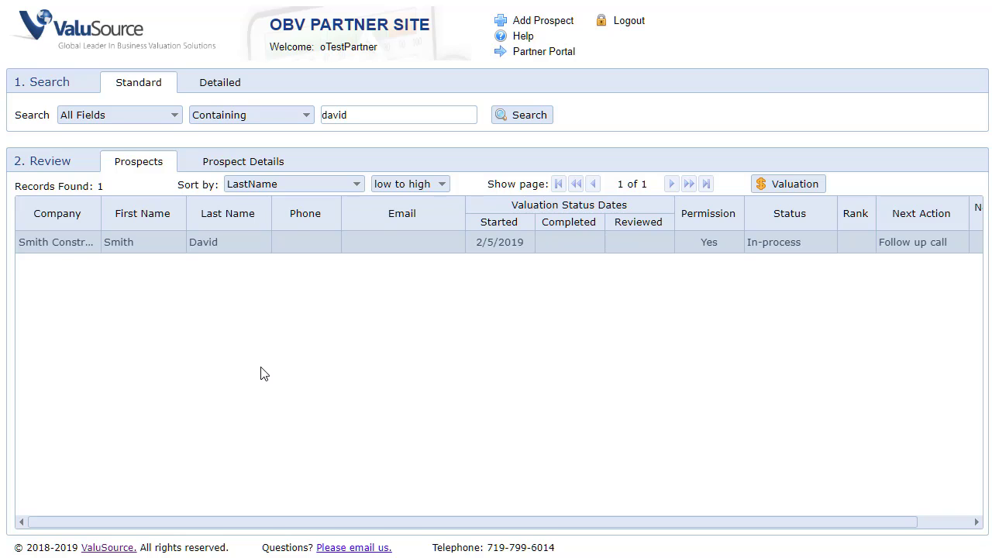
View the detailed prospect search form and return to the standard search
click(217, 82)
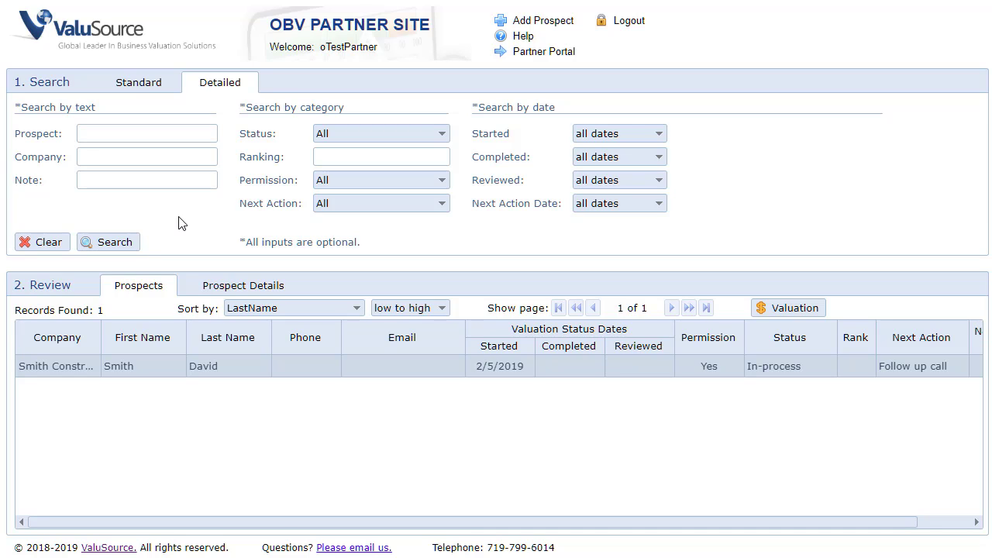
click(139, 82)
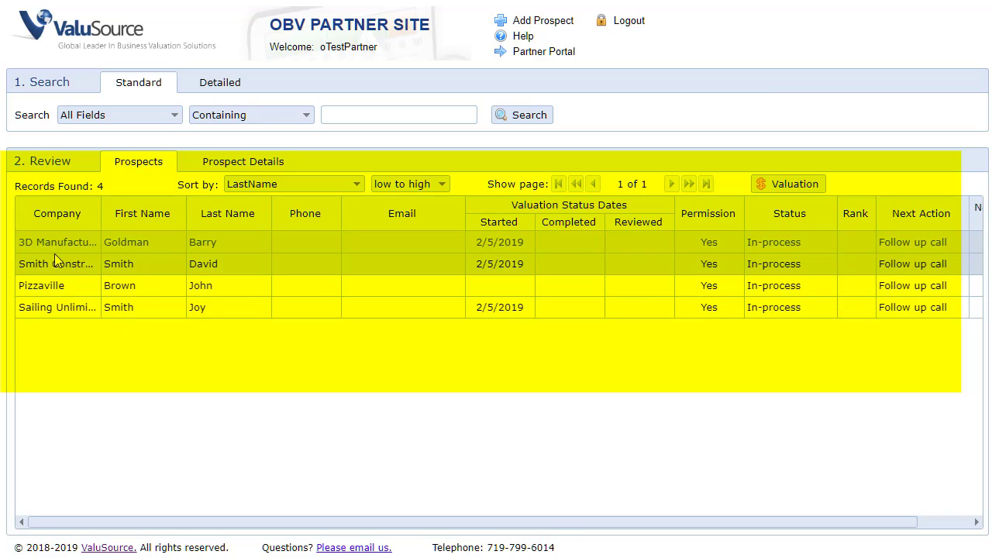
Check the available sort fields for the prospect list and open the details of the Sailing Unlimited prospect
click(52, 310)
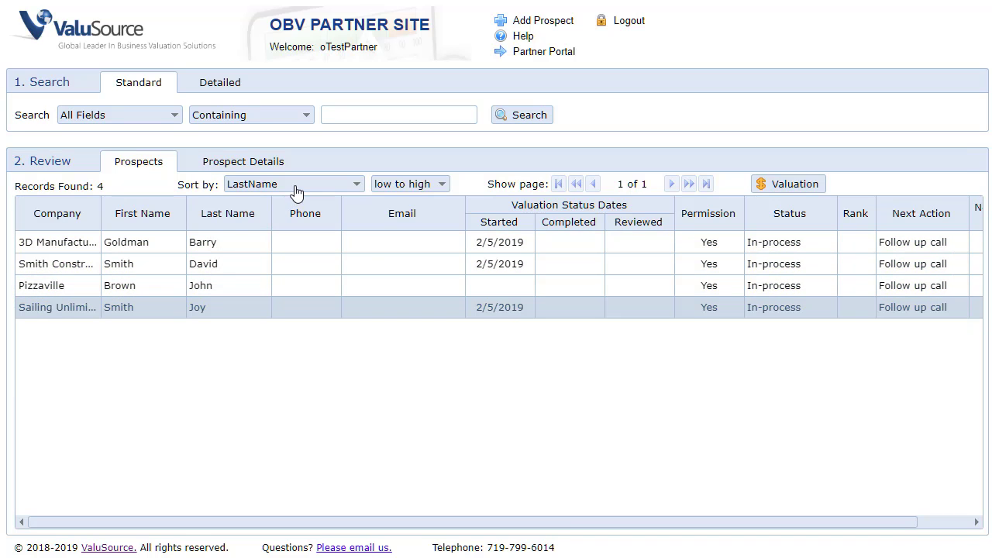
click(295, 192)
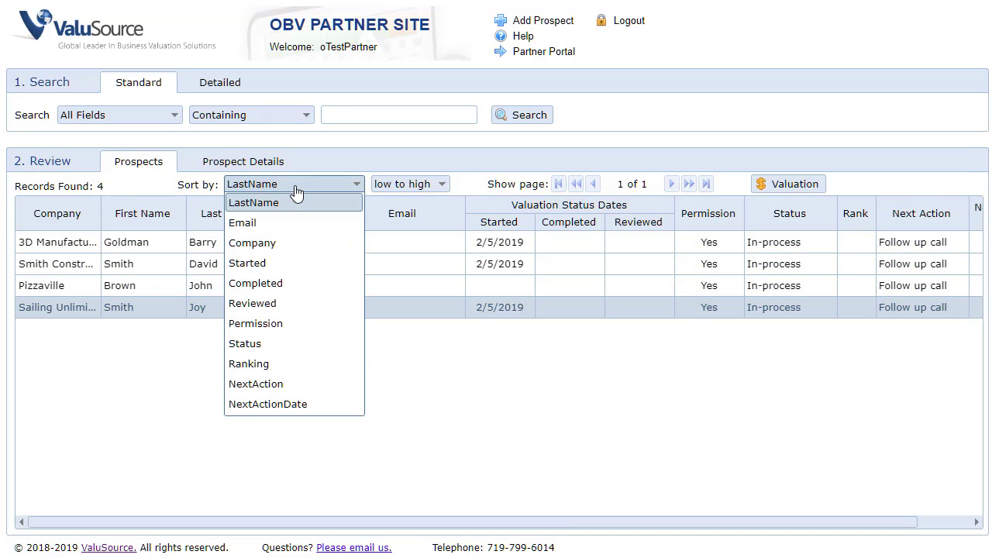
click(295, 189)
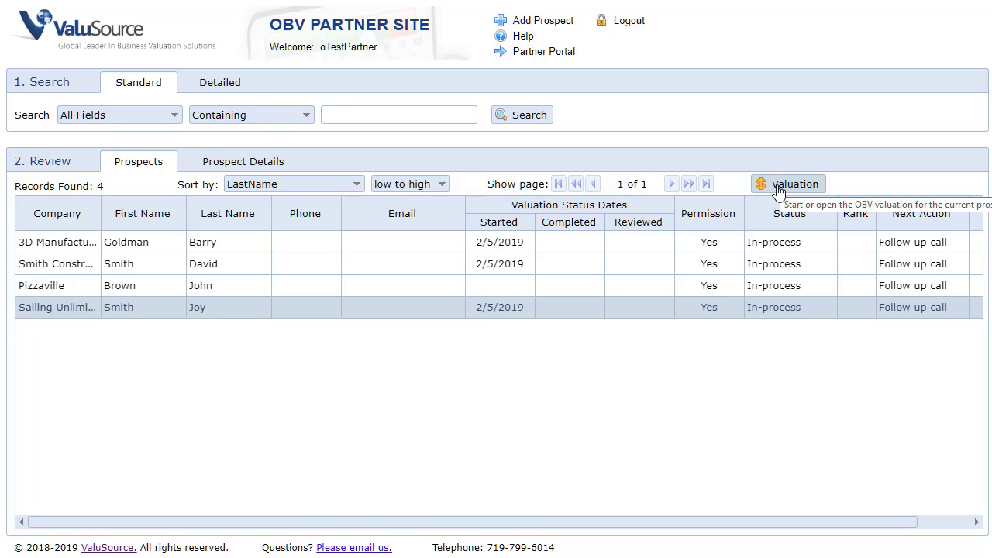
click(235, 171)
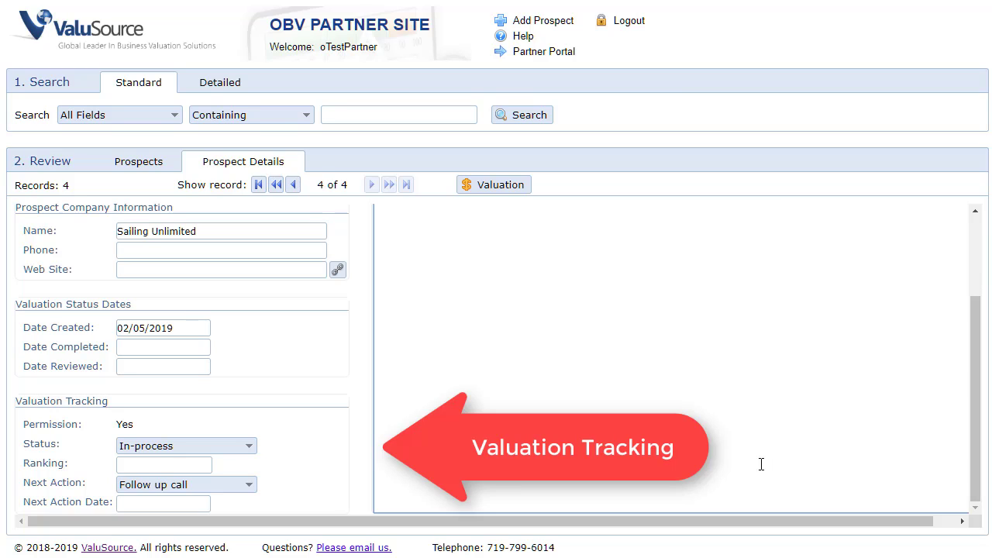
Examine the Status, Ranking and Next Action fields and their choices in Sailing Unlimited's valuation tracking section
click(217, 448)
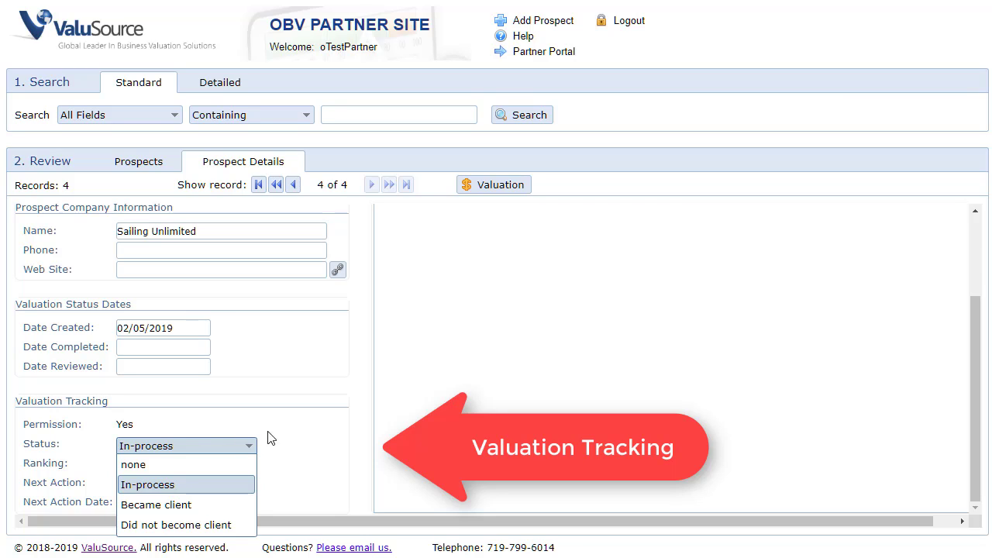
click(312, 435)
click(182, 467)
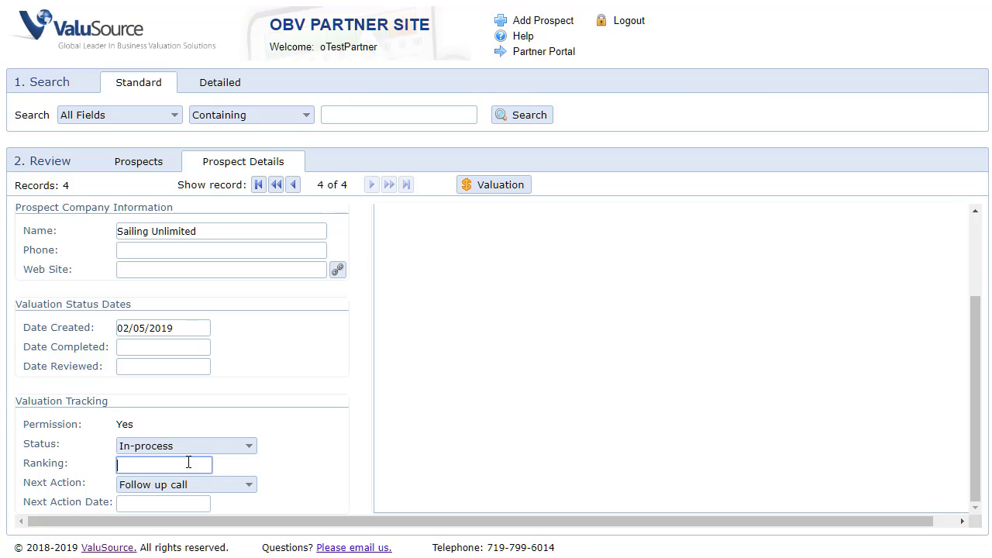
click(171, 489)
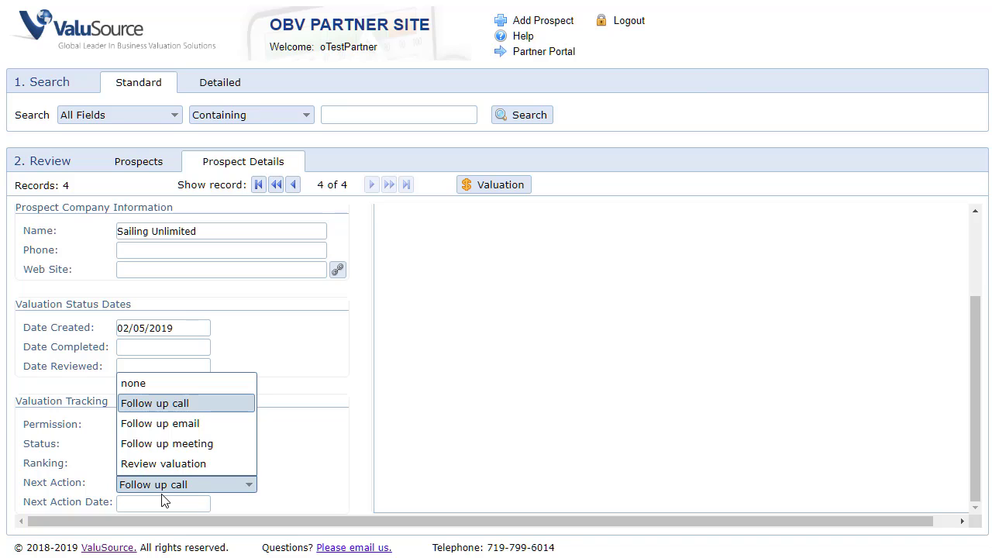
click(344, 488)
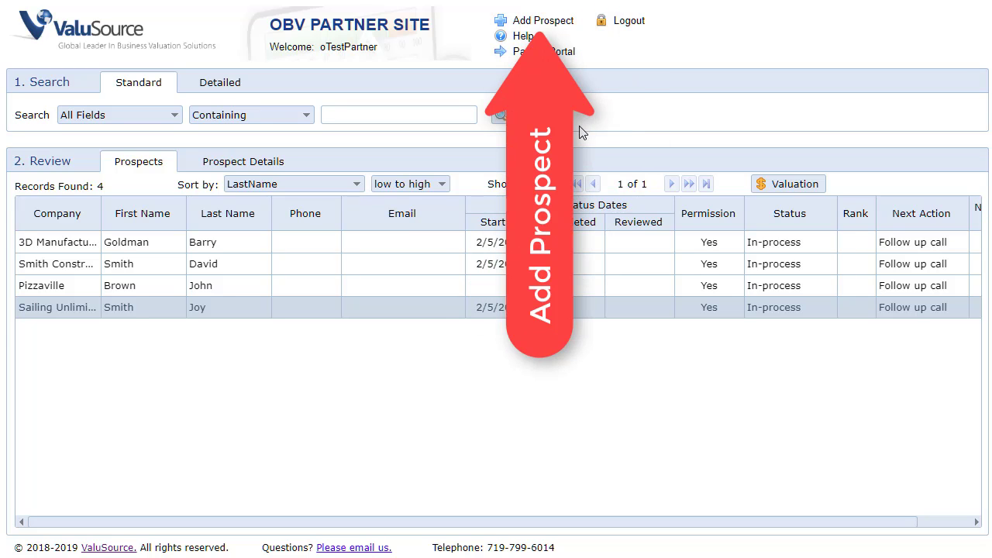
View the form for adding a new prospect and close it without adding one
click(546, 22)
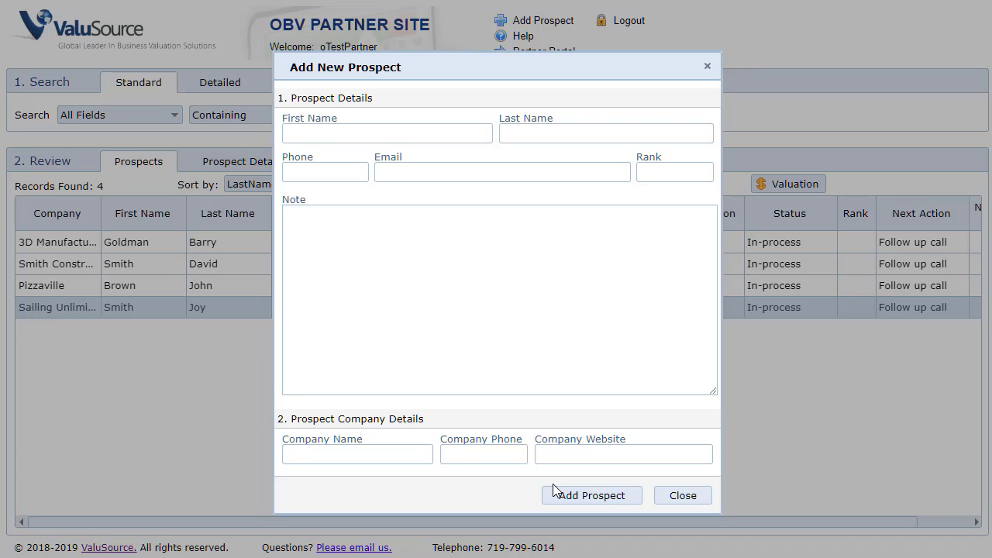
key(Escape)
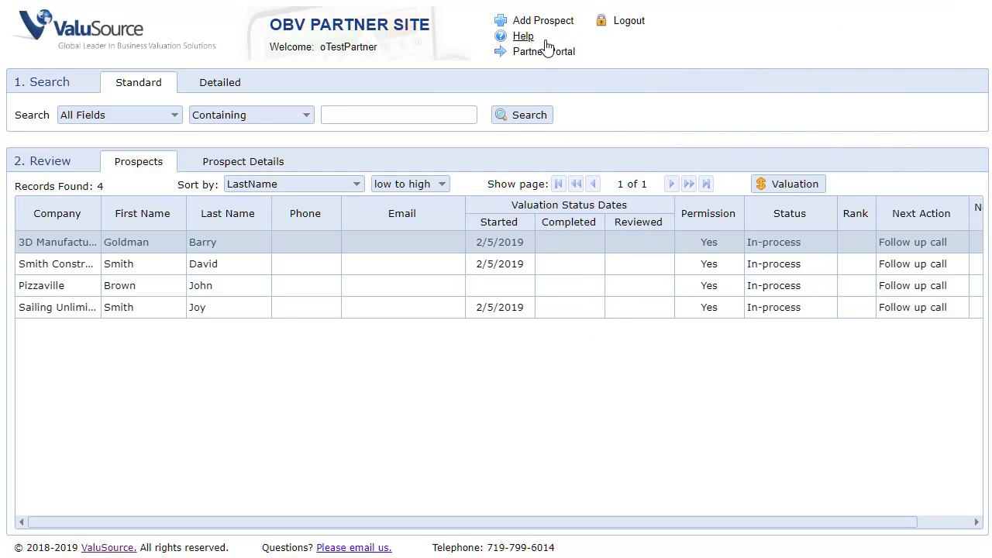
Open the online business valuation for the 3D Manufacturing prospect and start it at the Report Text section
click(570, 263)
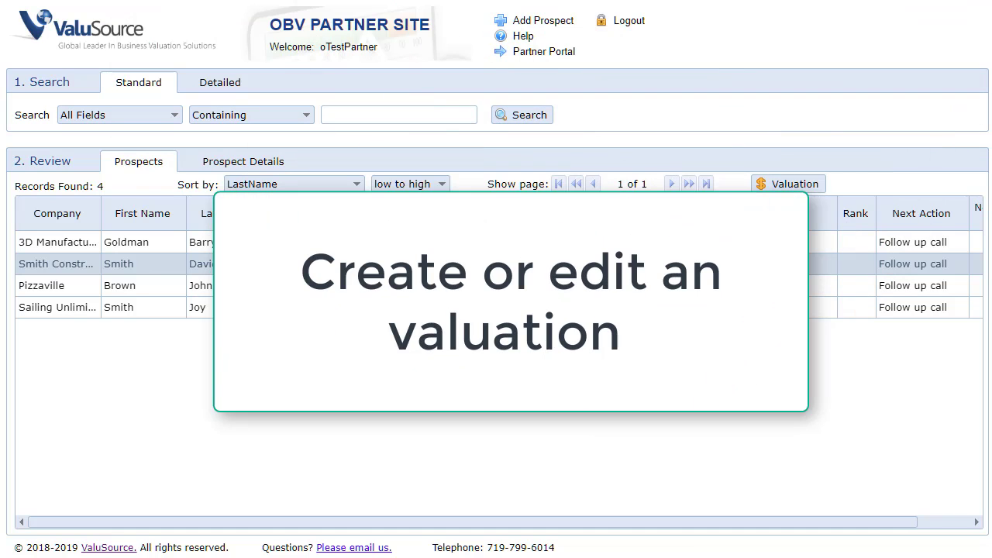
click(68, 240)
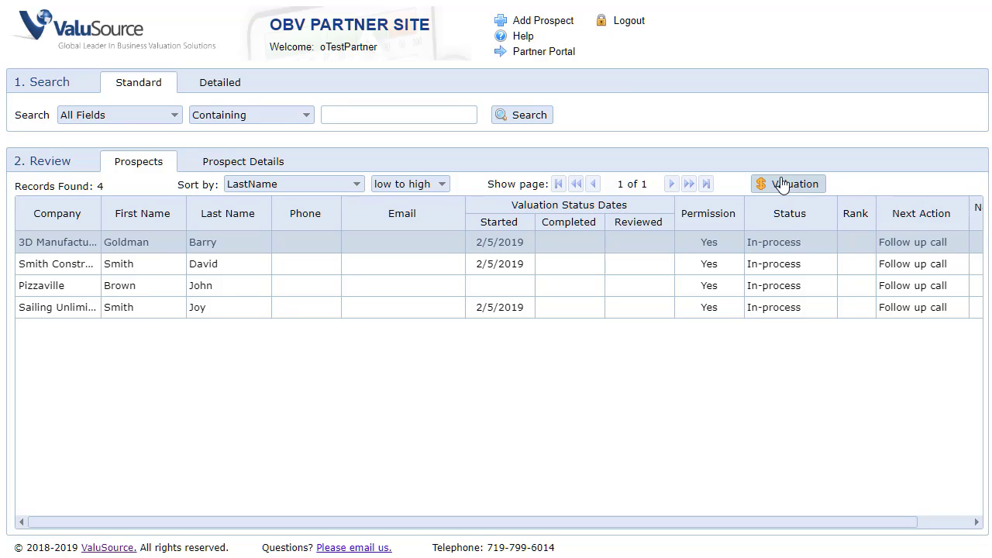
click(755, 184)
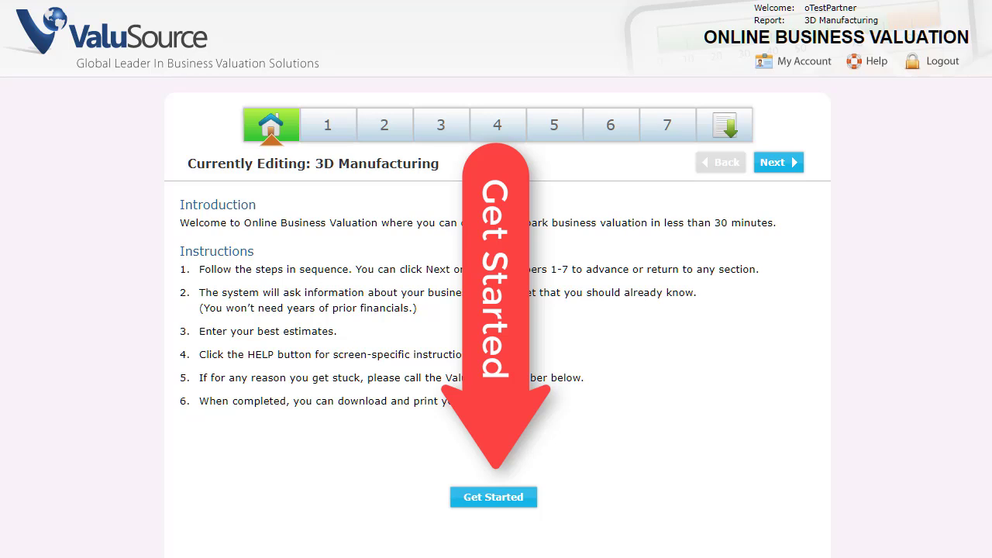
click(502, 496)
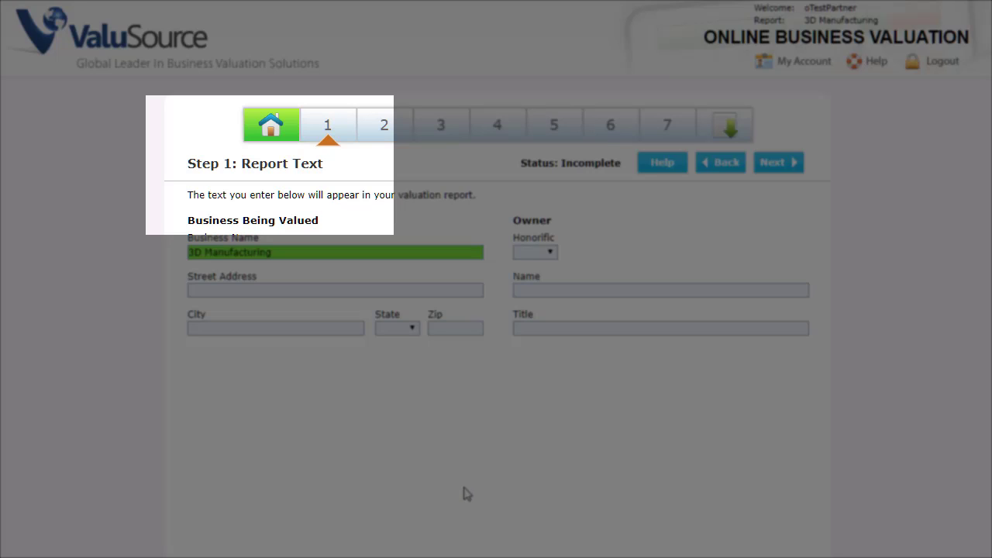
In the Industry section, search for "restau" and select Eating Places (Restaurants, Cafes, Cafeterias, etc.) as the report's industry
click(781, 165)
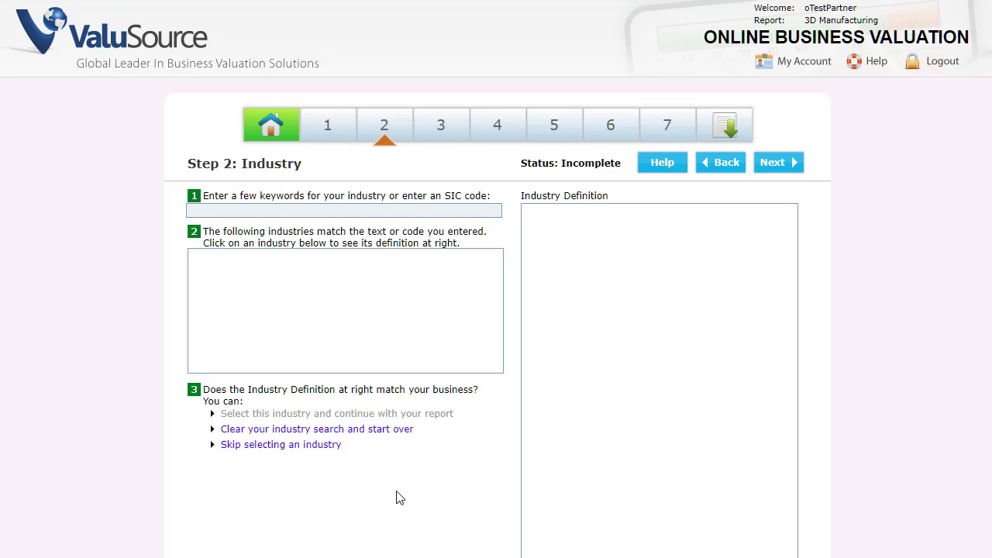
click(237, 209)
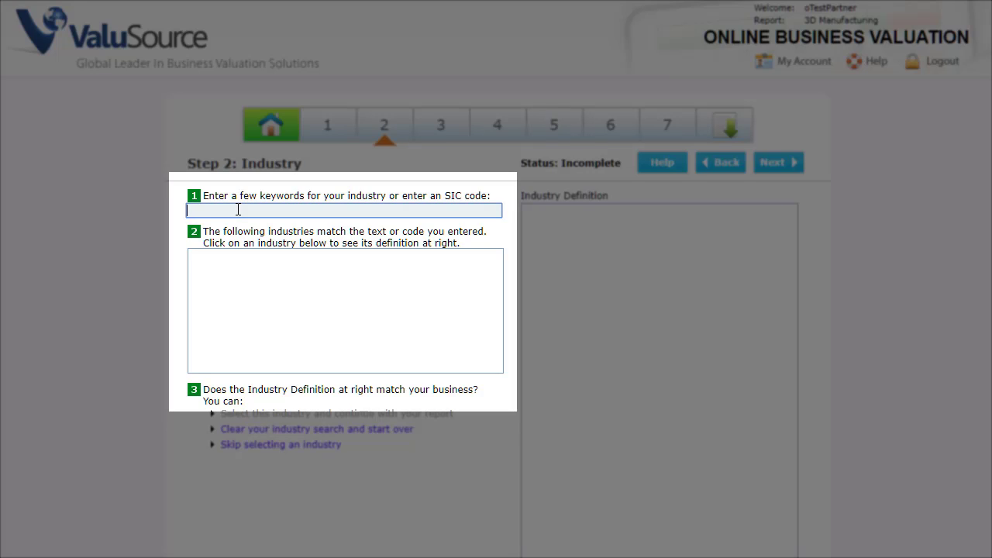
text(restau)
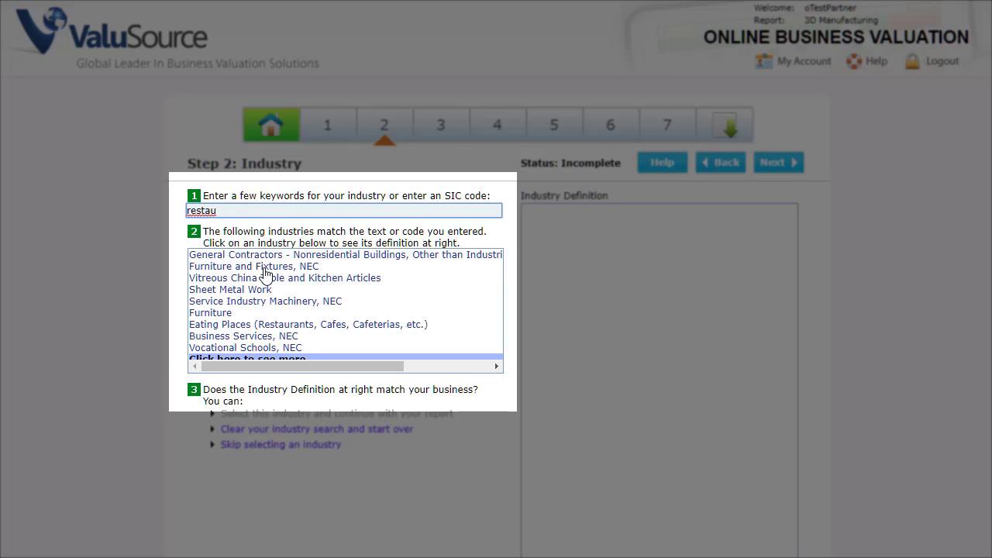
click(263, 330)
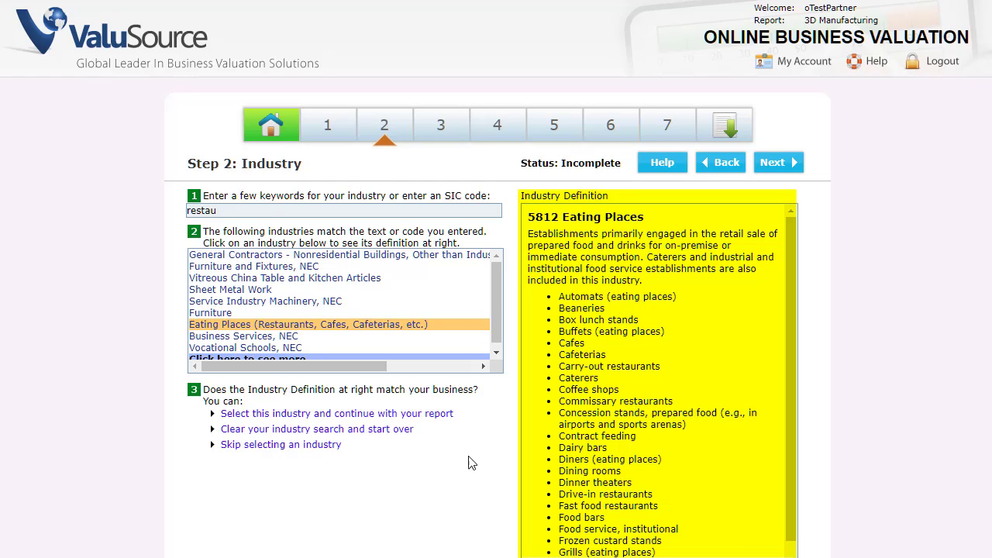
click(298, 414)
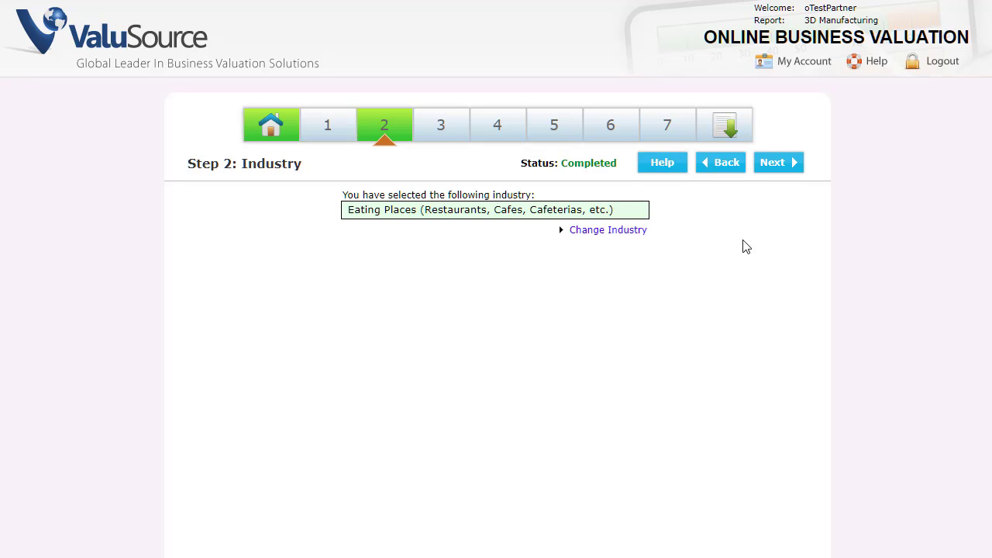
In the Customers and Revenues section, set the confidence in projecting sales for the next few years to Somewhat Confident
click(792, 168)
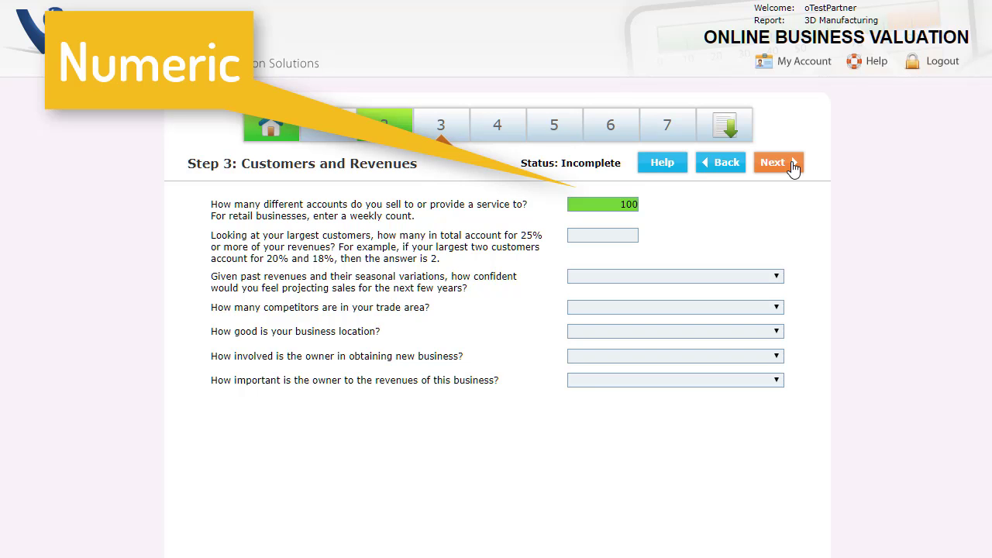
click(757, 277)
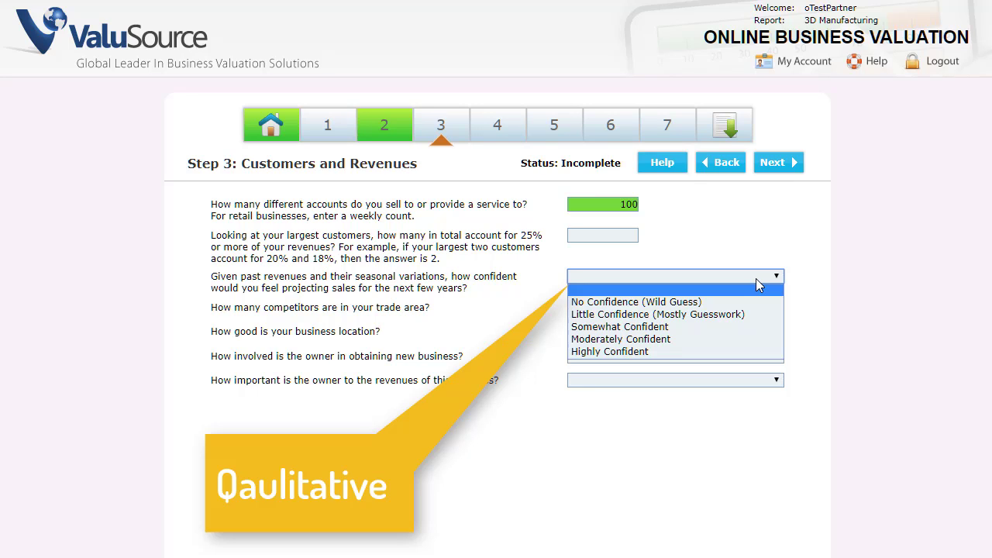
click(749, 327)
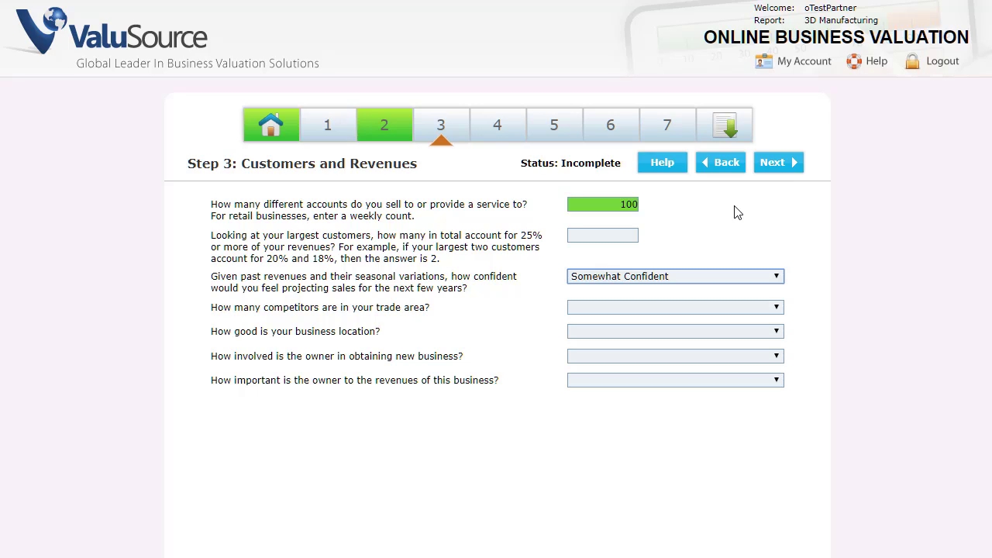
click(718, 245)
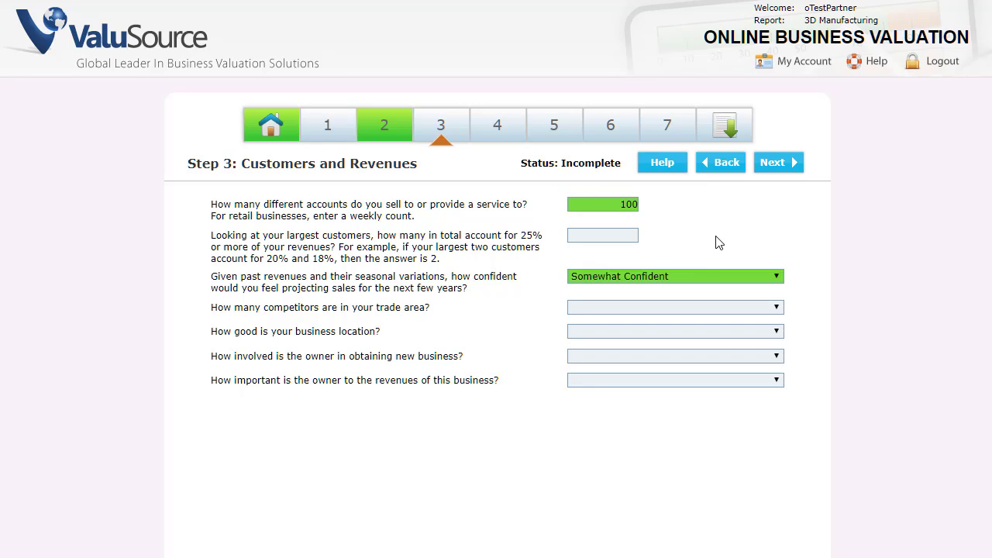
Review the valuation sections from Earnings and Expenses through Download Report, and return to Customers and Revenues by way of Earnings and Expenses
click(781, 164)
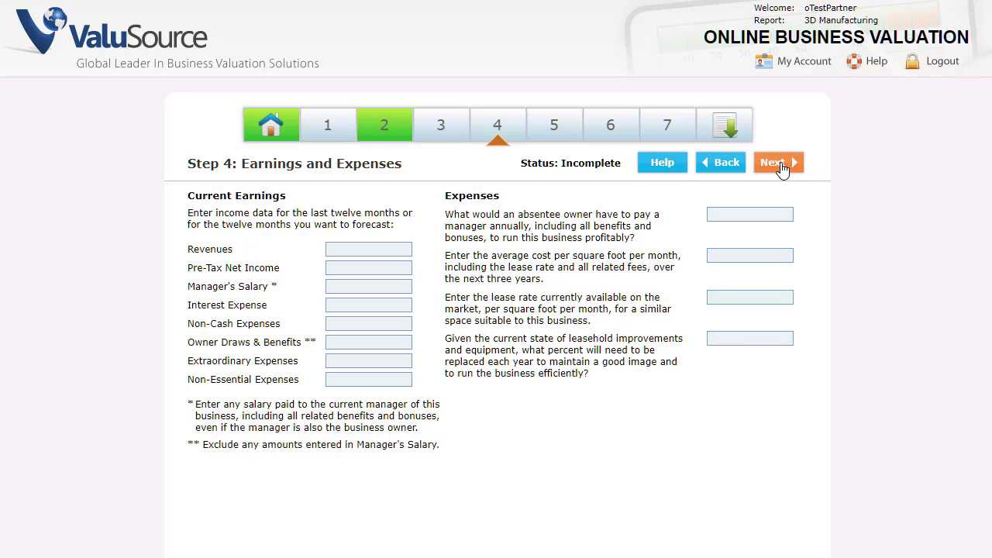
click(778, 171)
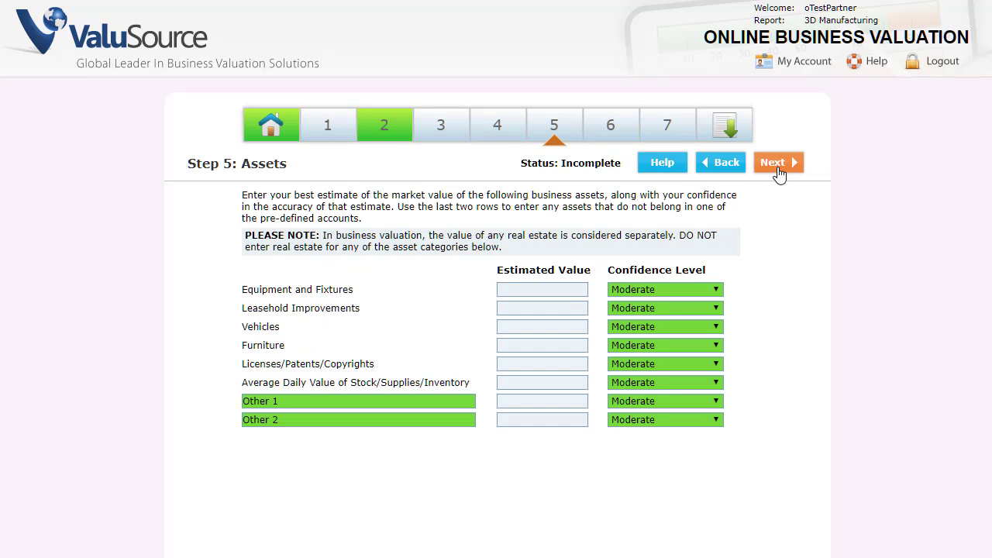
click(779, 170)
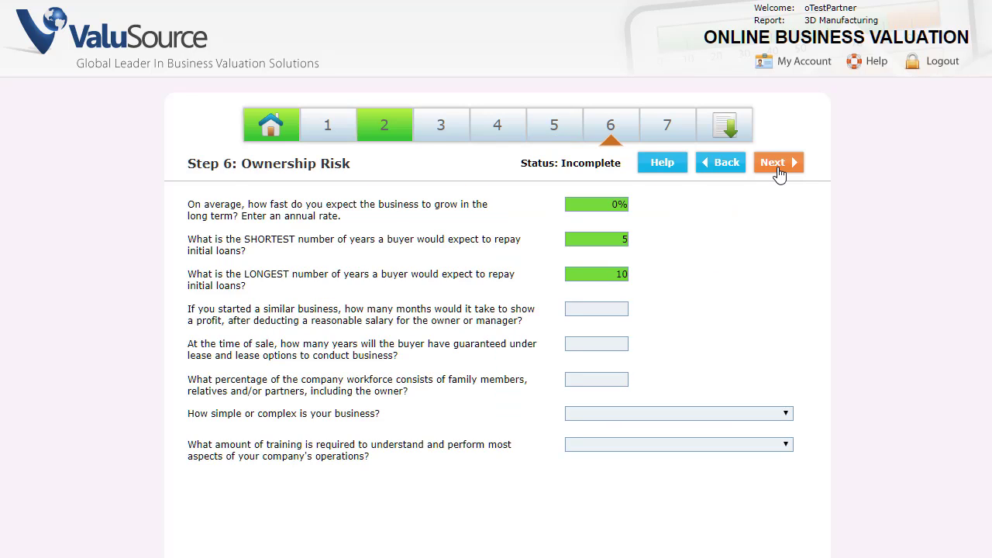
click(779, 171)
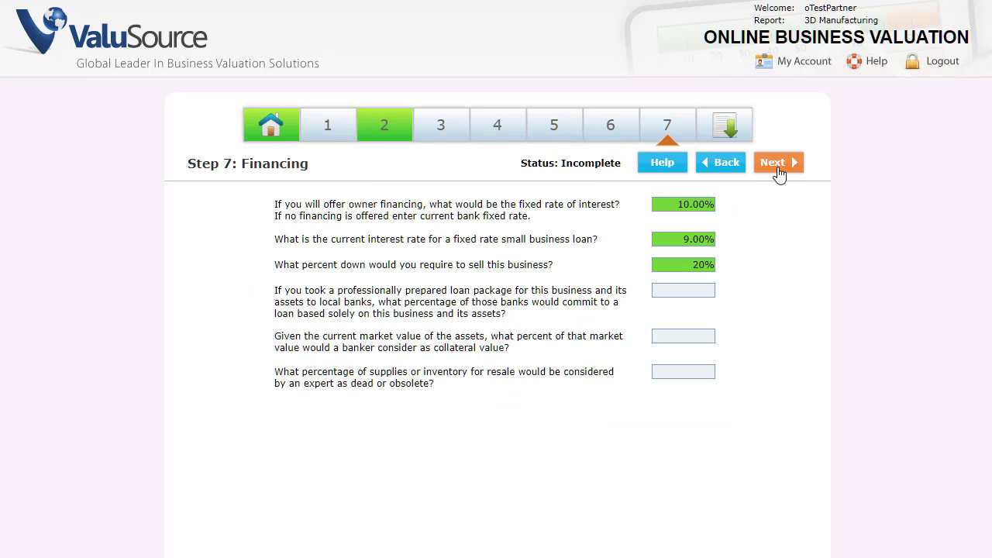
click(779, 171)
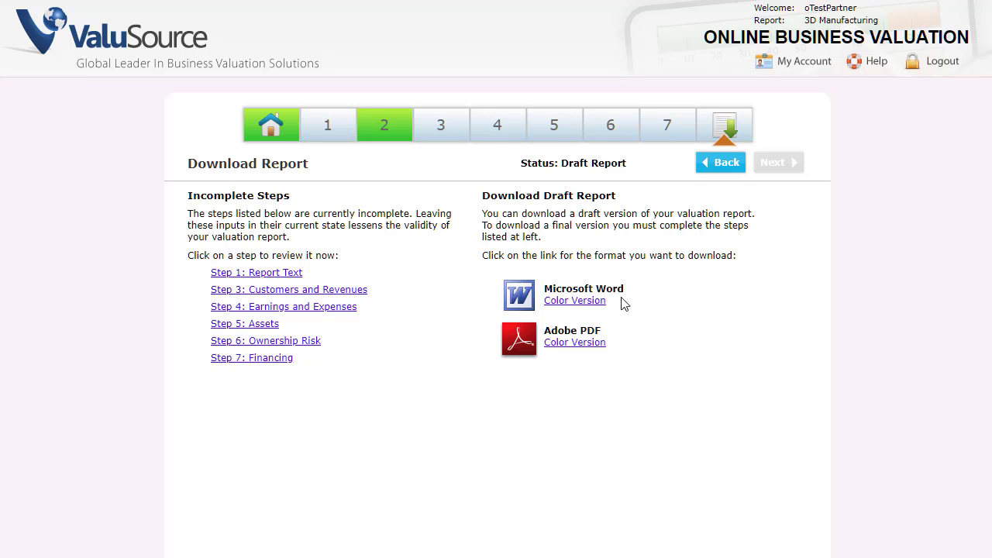
click(493, 128)
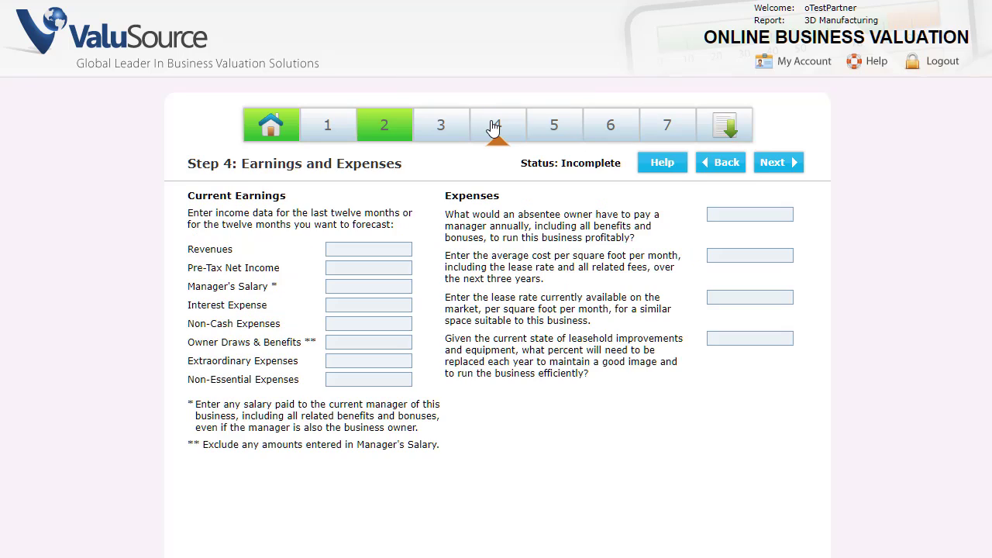
click(442, 133)
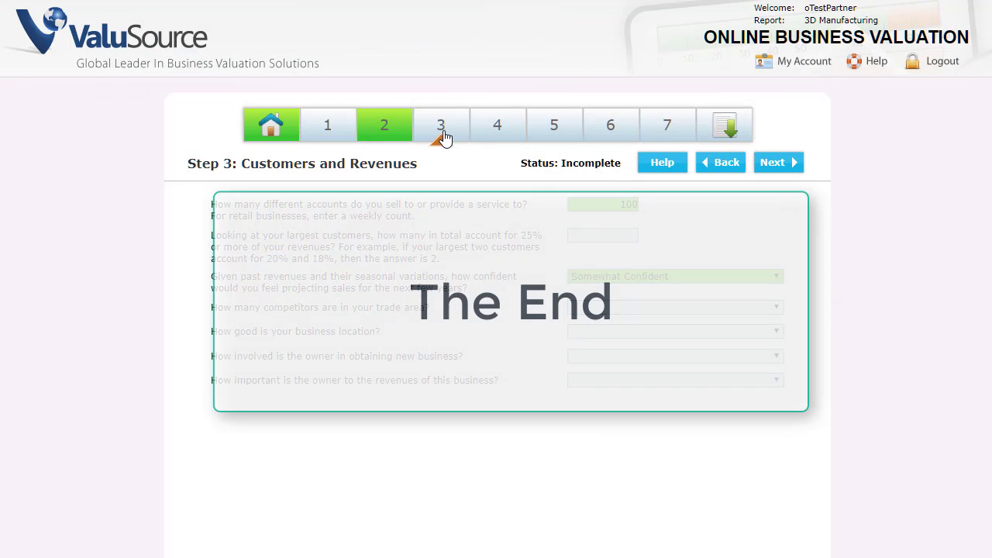